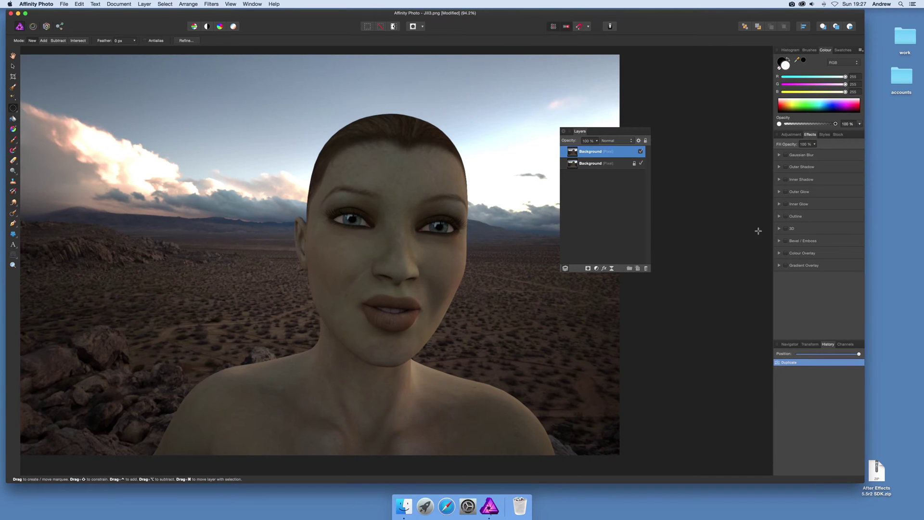
Step: Duplicate the Background layer, then undo it so only the Background remains
click(799, 354)
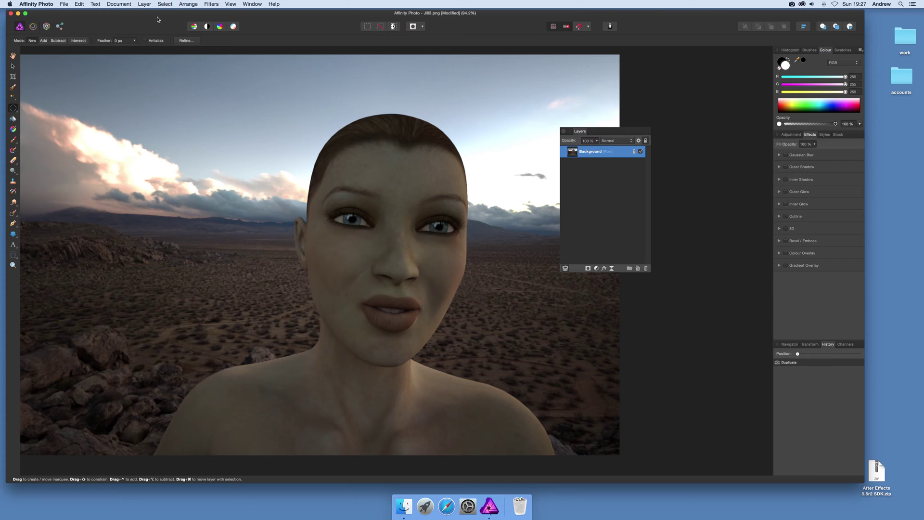
click(146, 5)
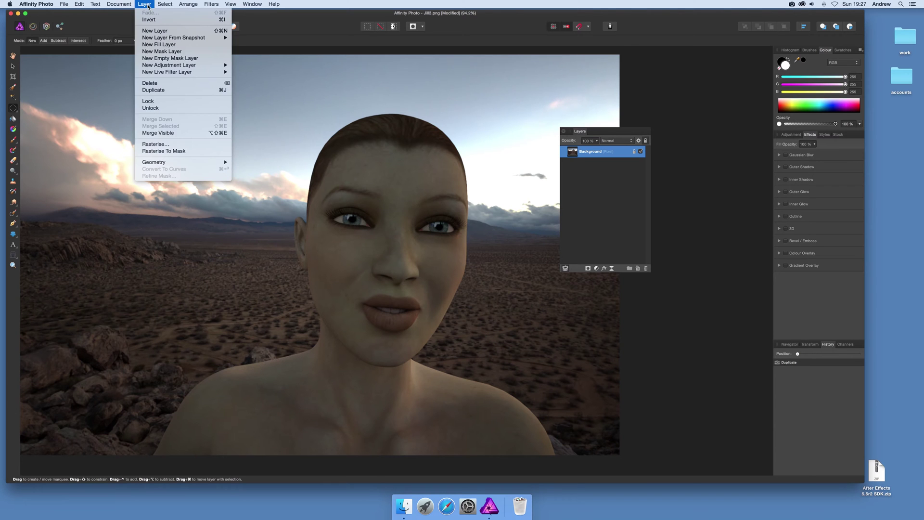
click(154, 90)
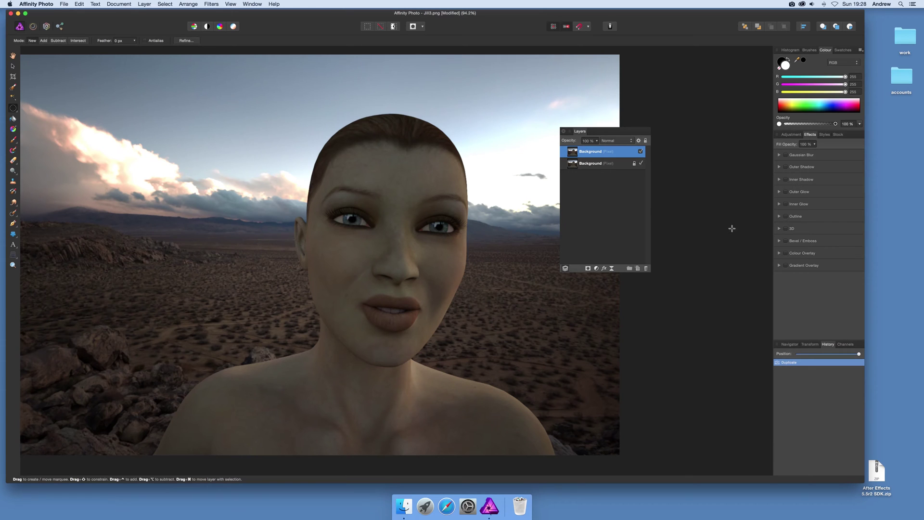
click(804, 354)
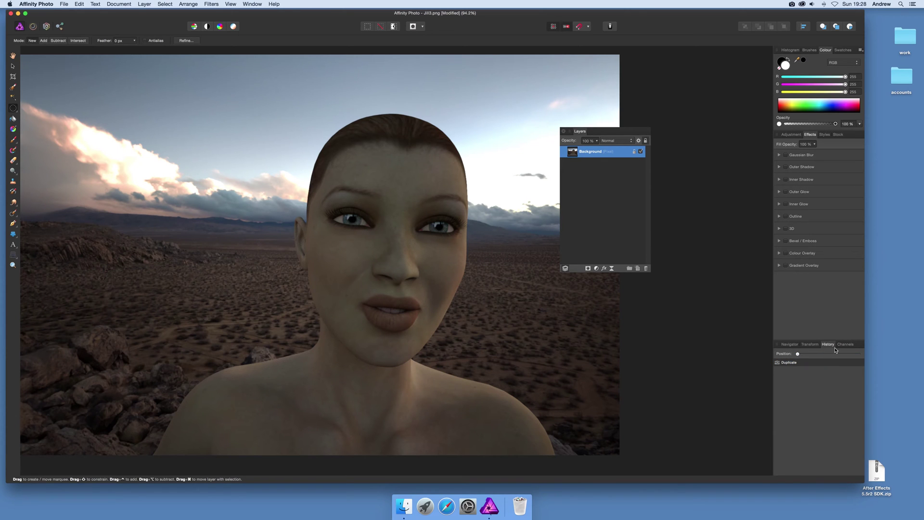
Step: Add an Invert adjustment layer above the Background from Layer > New Adjustment Layer
click(146, 5)
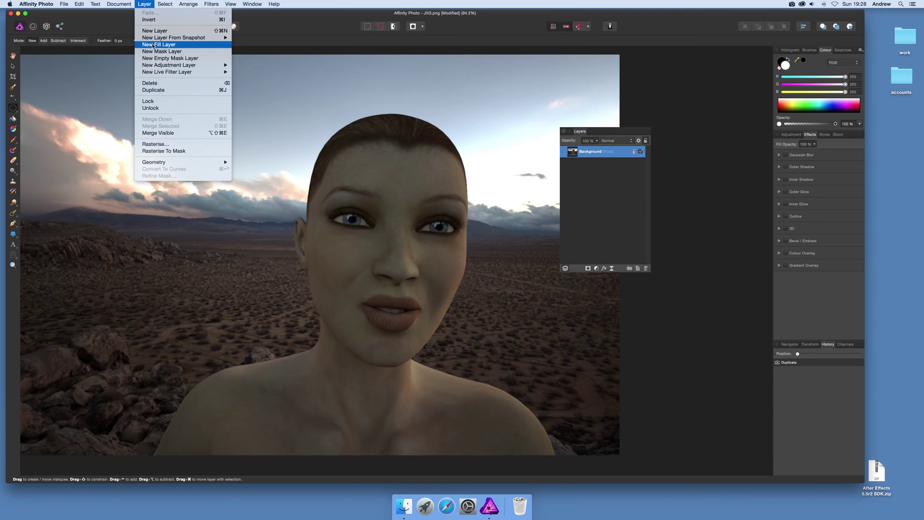
mouse_move(155, 67)
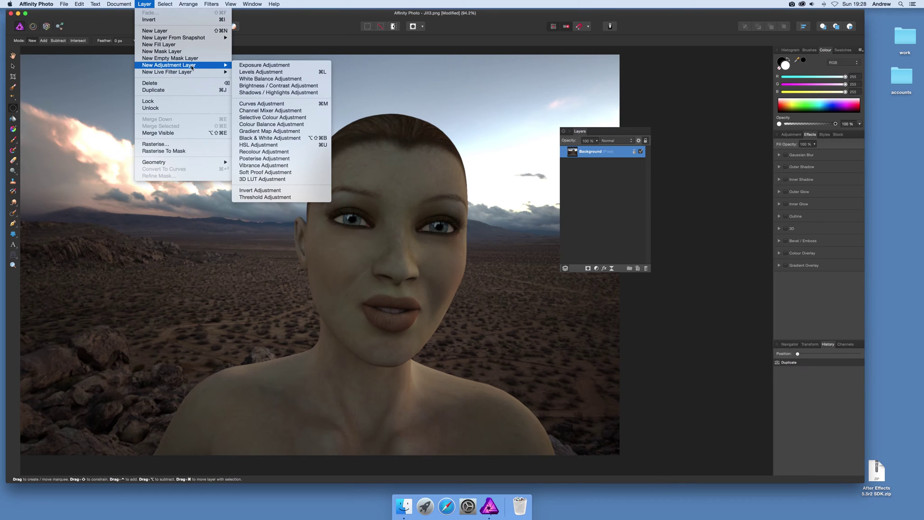
mouse_move(185, 75)
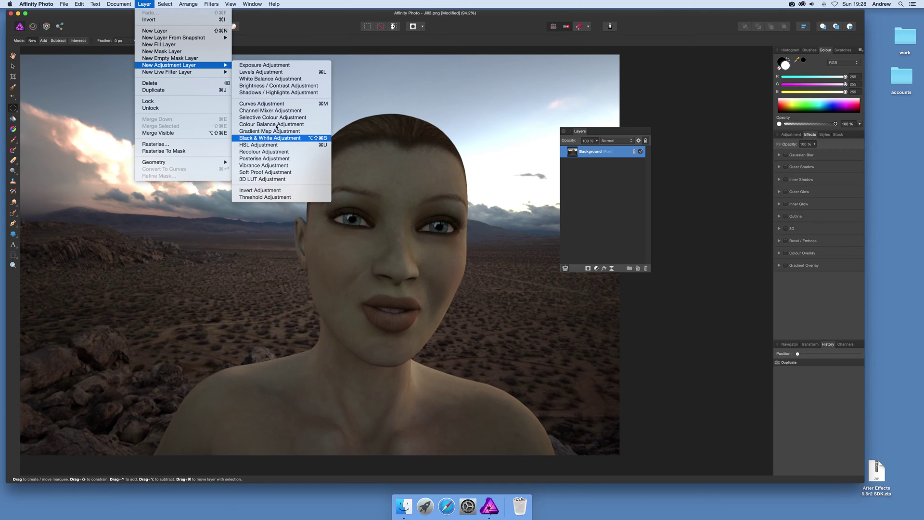
click(274, 190)
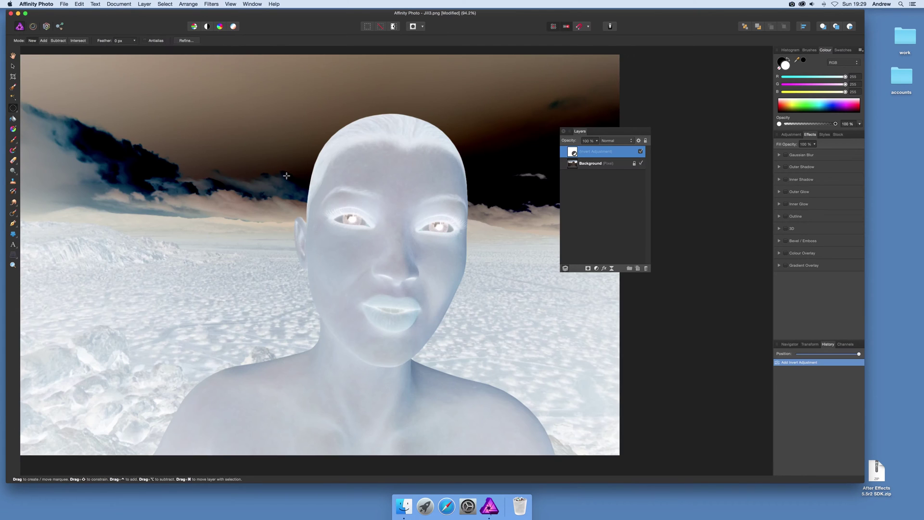
Step: Select the Invert Adjustment layer and open its Blend Ranges options
click(574, 154)
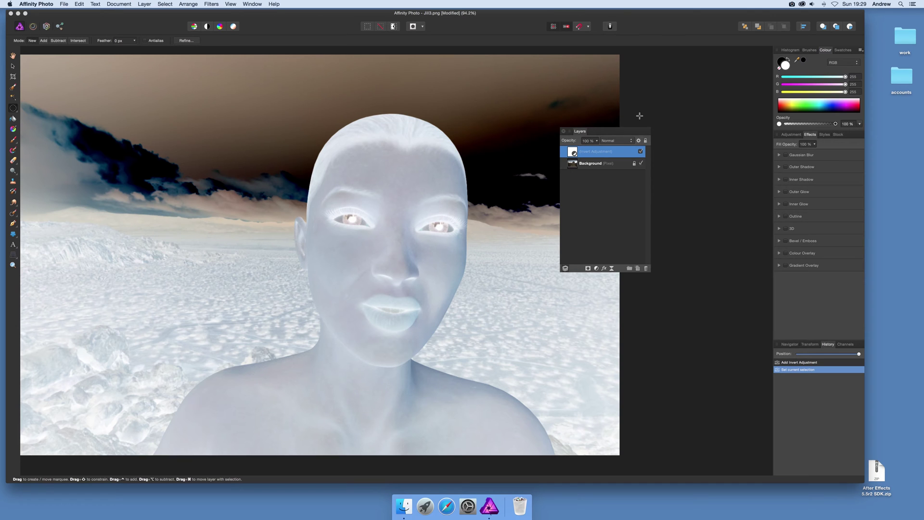
click(639, 140)
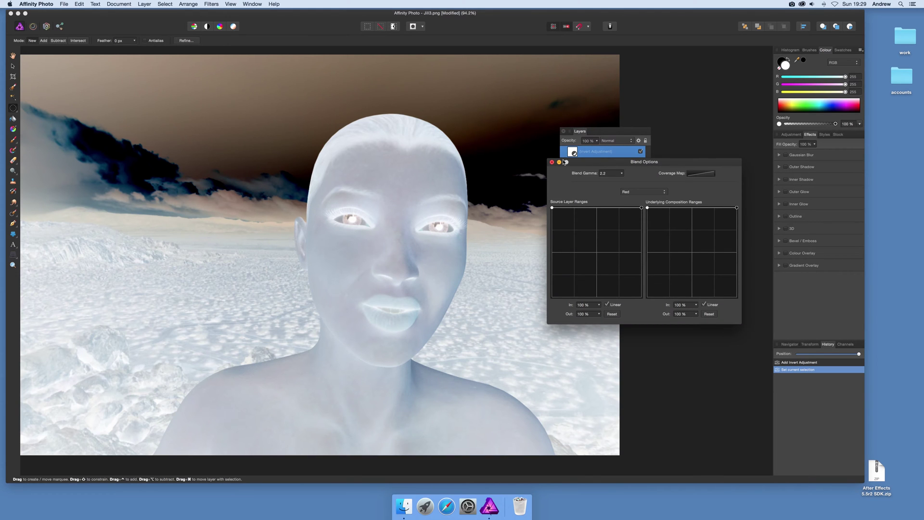
click(621, 132)
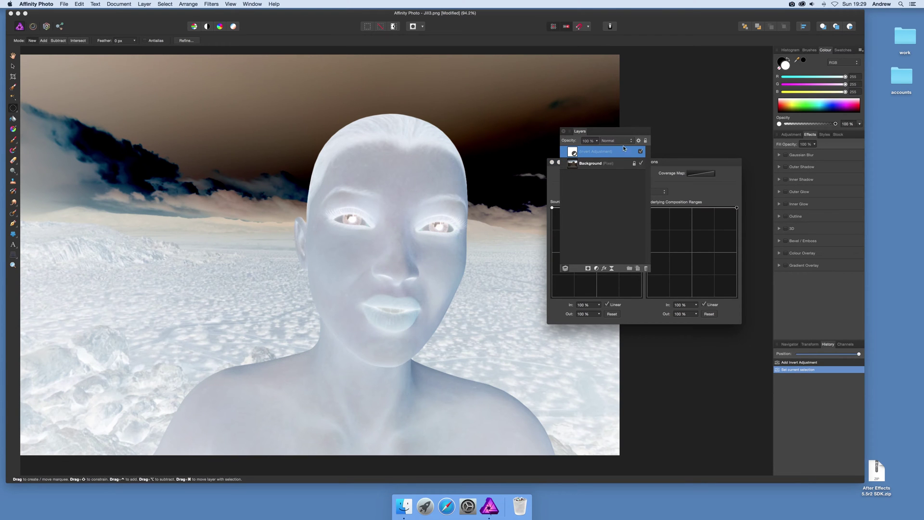
Step: Try lower opacity on the Invert layer, keep it at 100%, and set blend mode to Screen
click(597, 143)
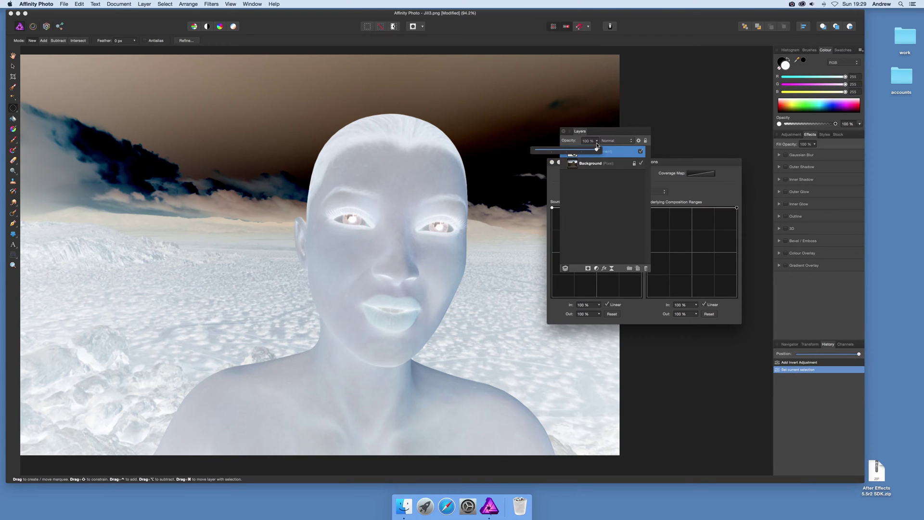
mouse_move(600, 150)
mouse_down()
mouse_move(525, 153)
mouse_move(609, 155)
mouse_up()
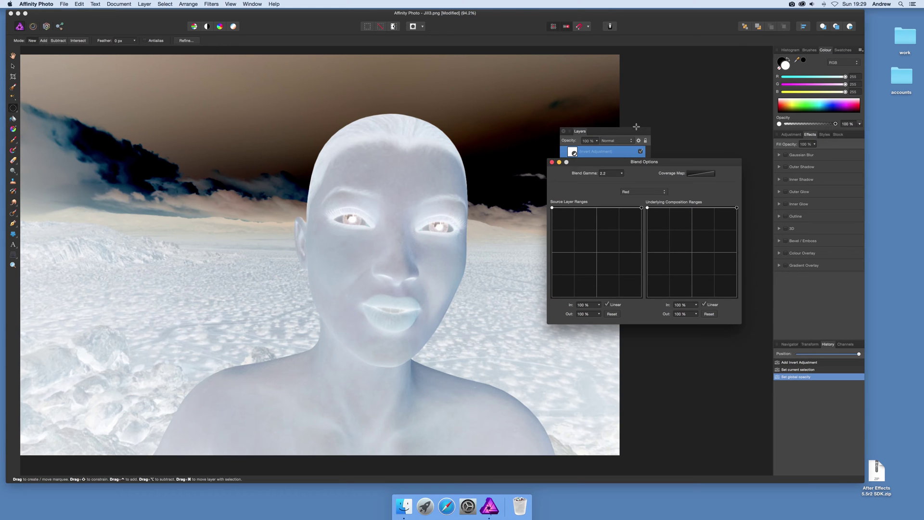
click(599, 132)
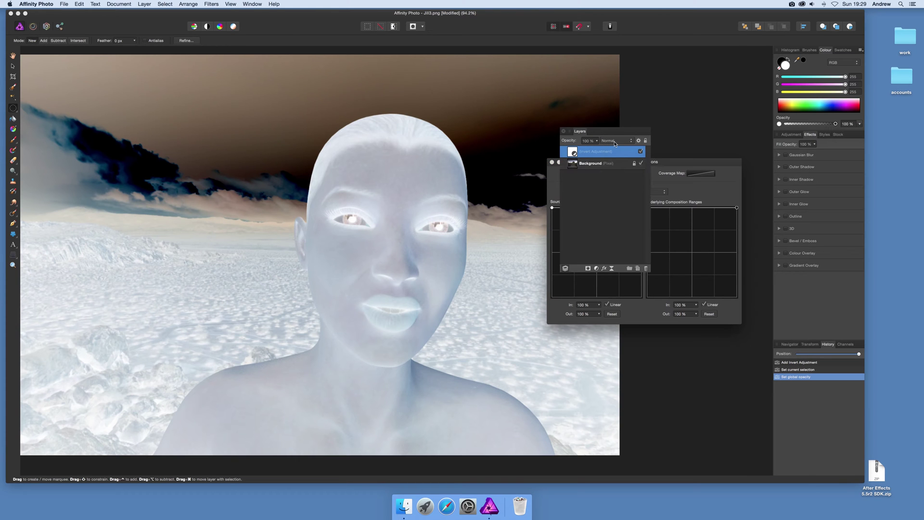
click(611, 141)
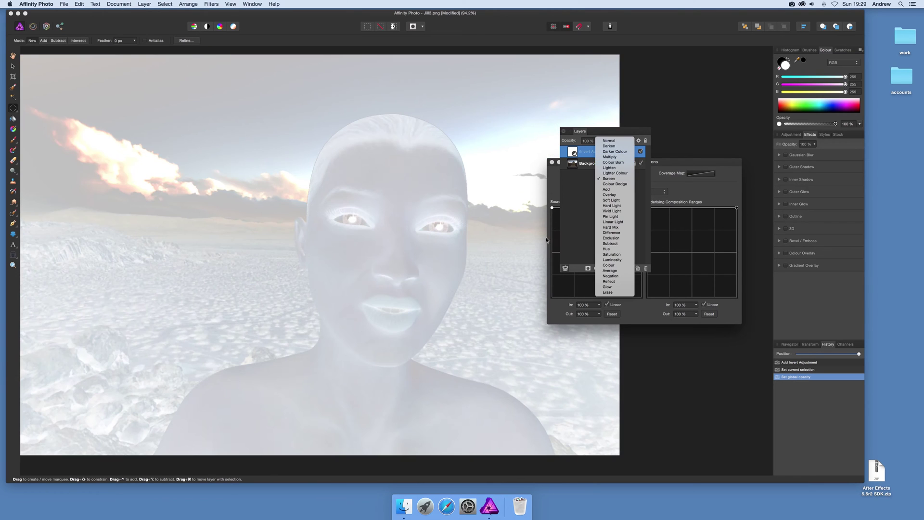
click(551, 226)
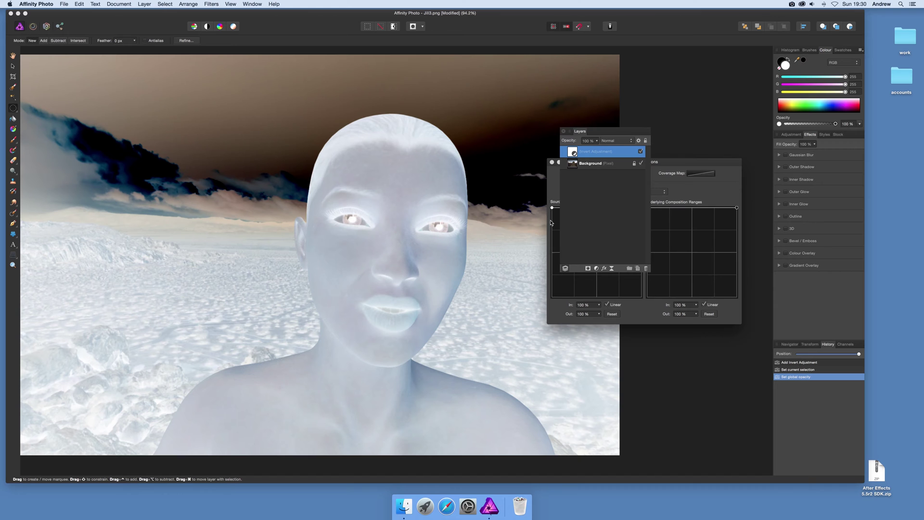
click(606, 145)
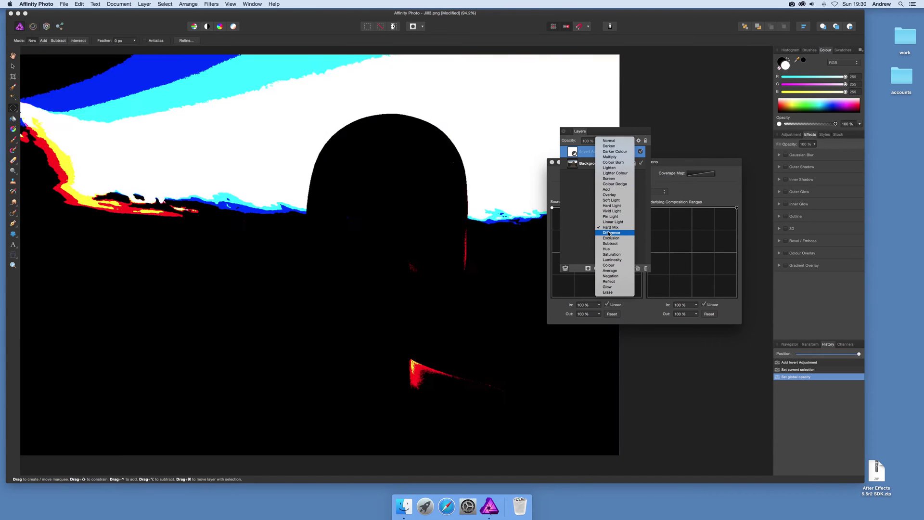
click(609, 234)
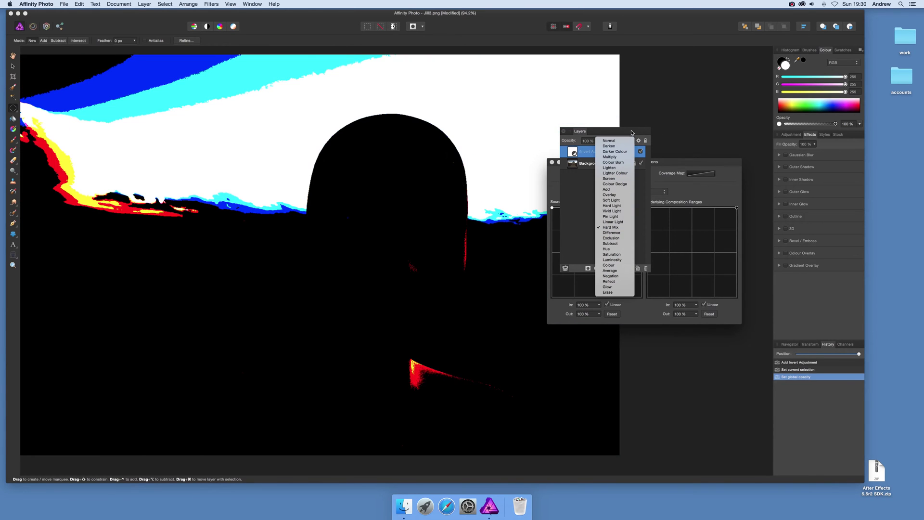
click(632, 133)
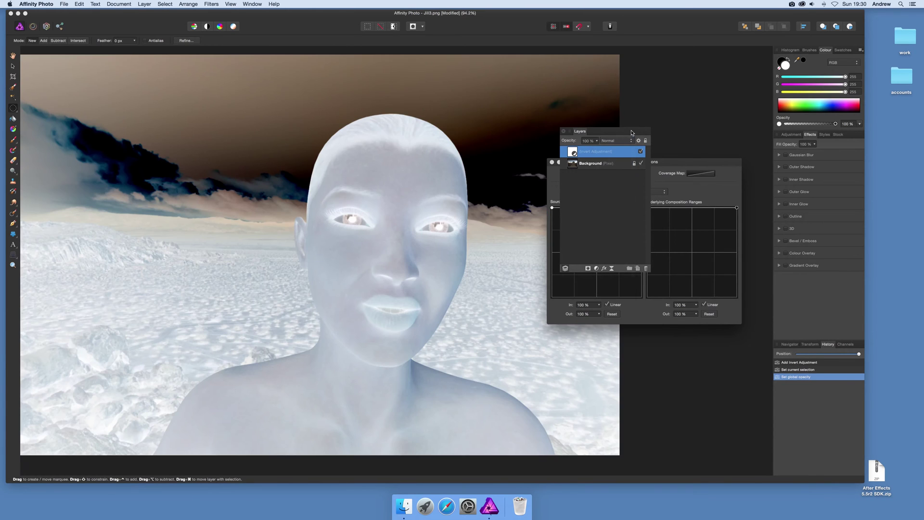
click(646, 268)
click(797, 377)
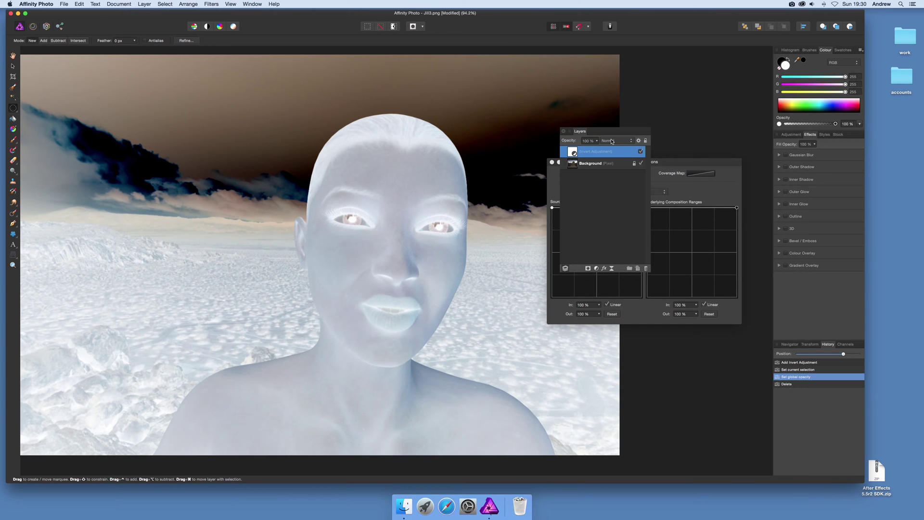
click(640, 151)
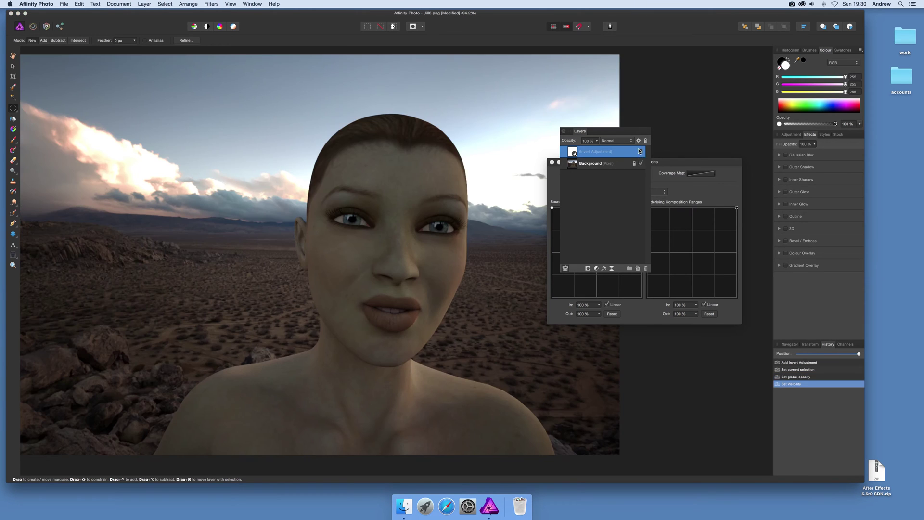
click(641, 151)
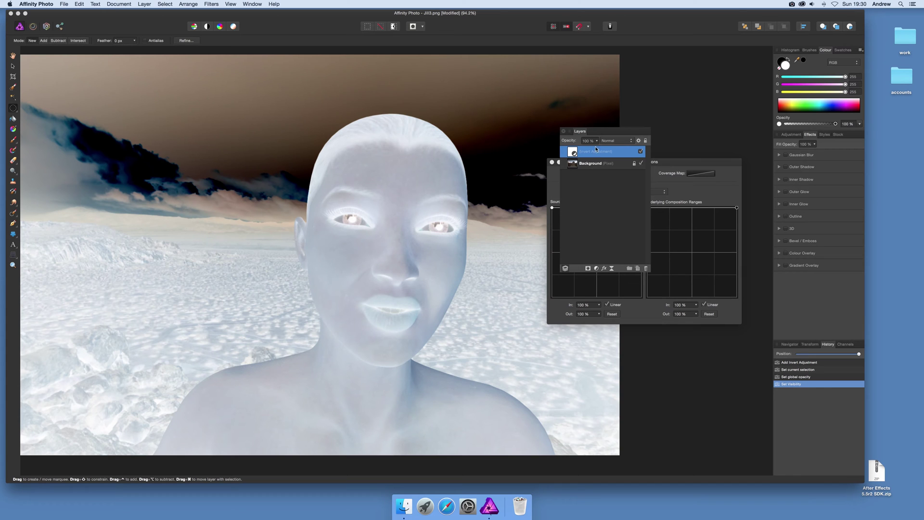
click(597, 166)
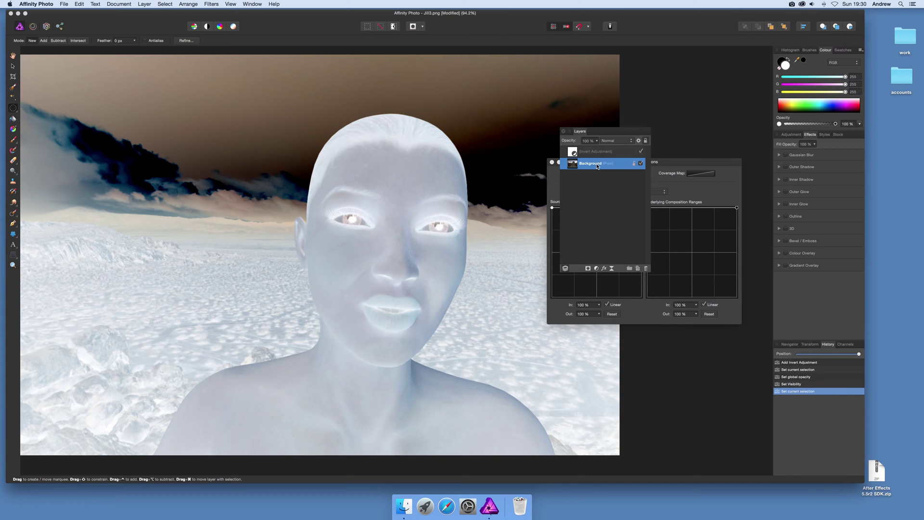
click(144, 4)
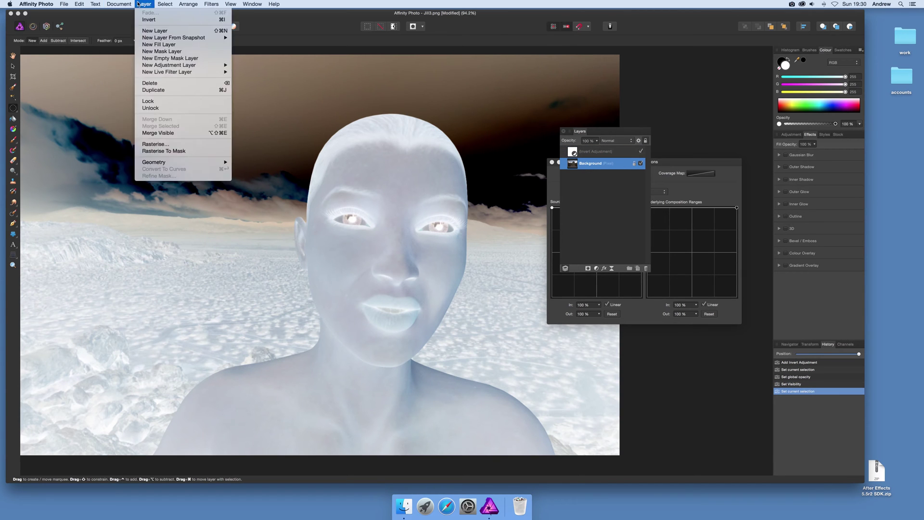
click(153, 90)
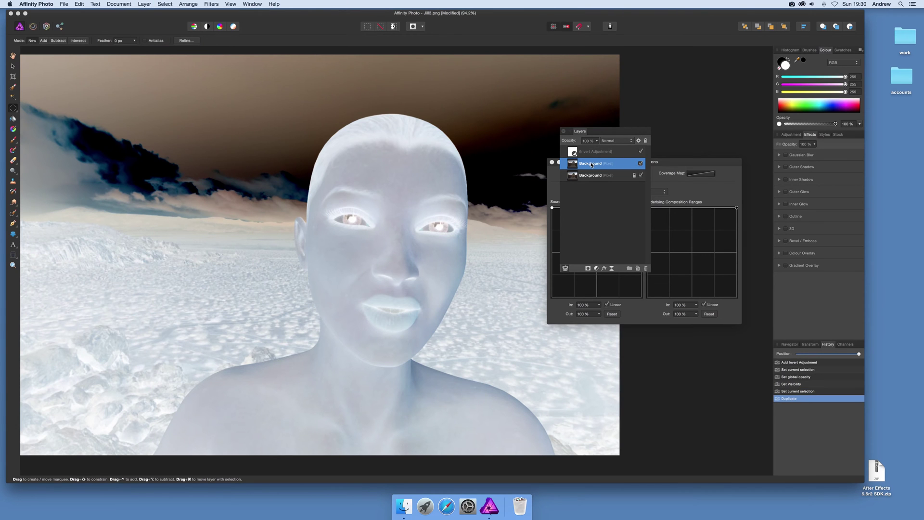
drag(591, 165, 592, 148)
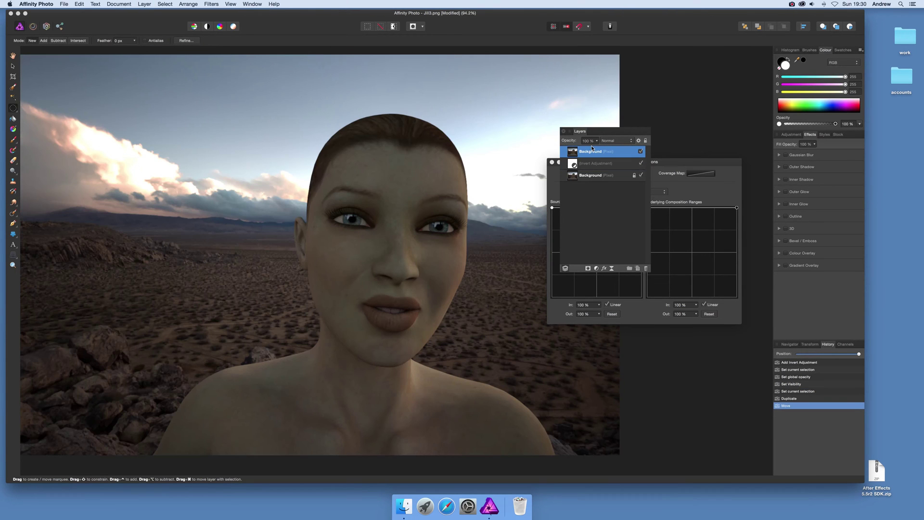
click(646, 268)
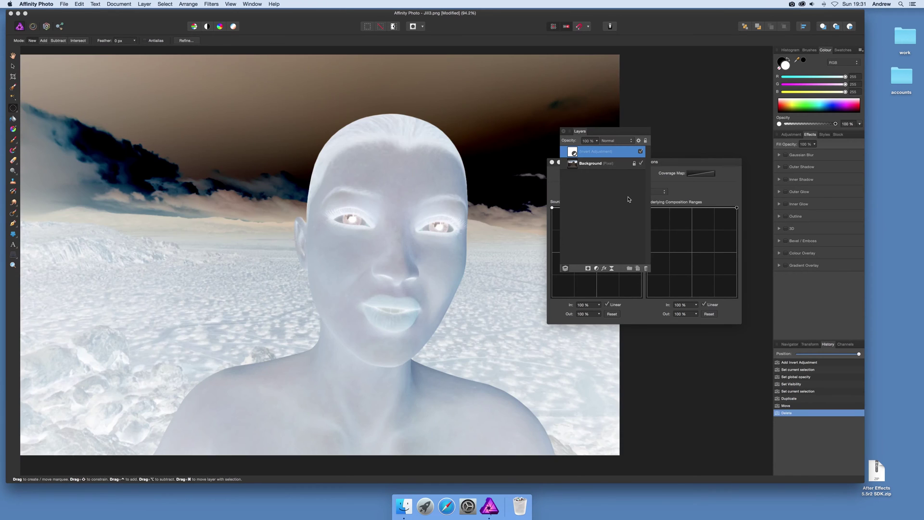
click(553, 164)
Step: Paint black on the Invert mask over the head's left side and dabs on sky and ground
drag(595, 131, 579, 95)
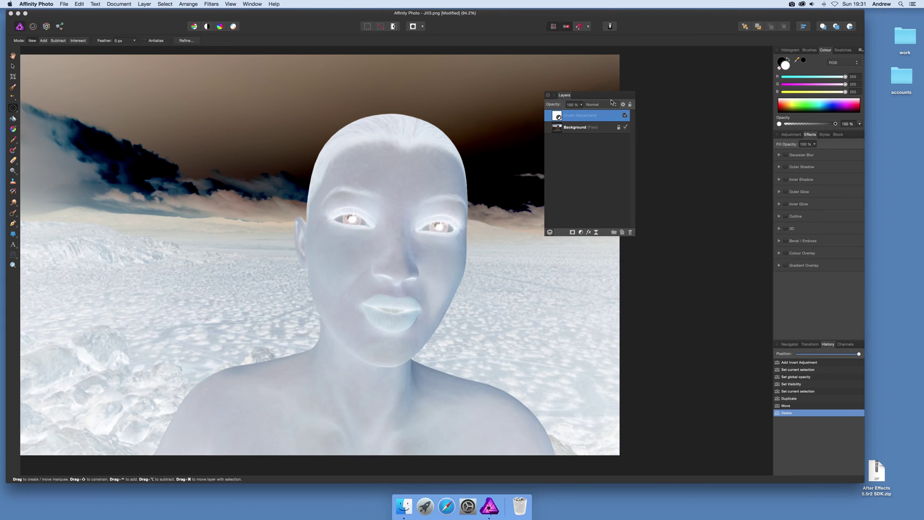
click(12, 109)
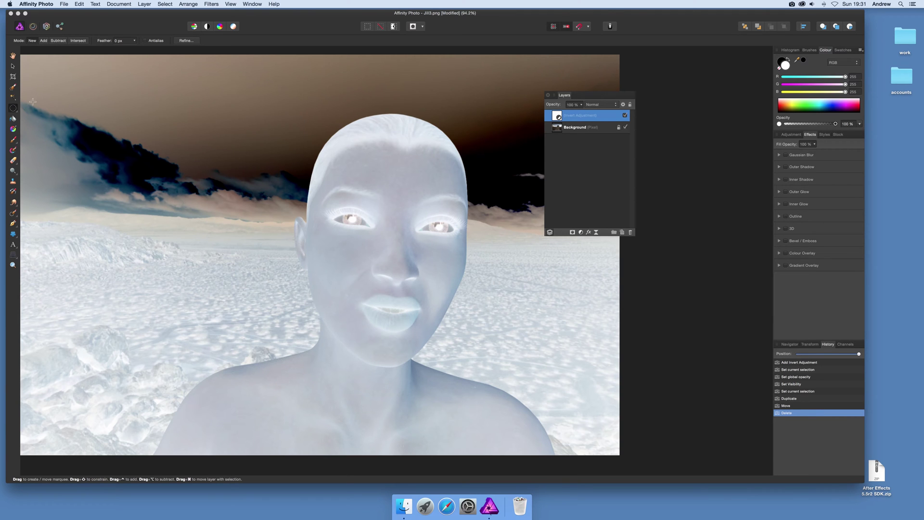
key(x)
click(13, 141)
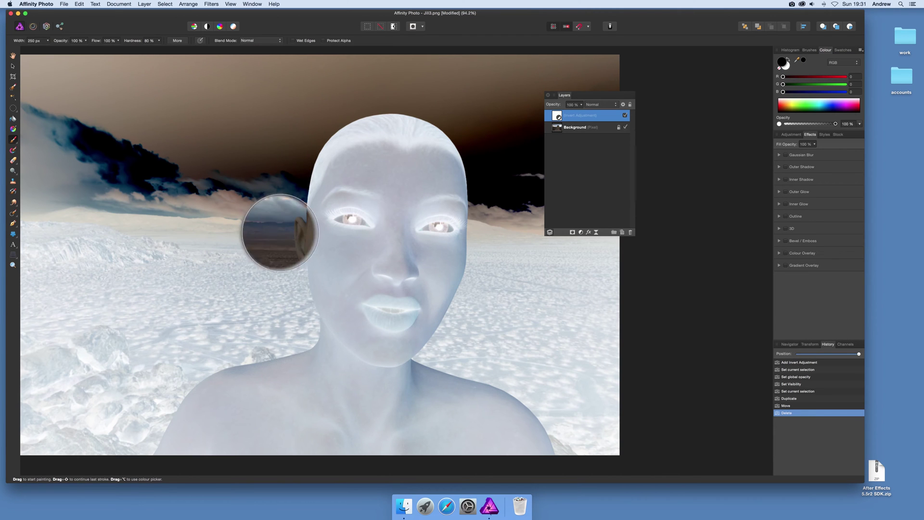
mouse_move(380, 135)
mouse_down()
mouse_move(335, 191)
mouse_move(324, 254)
mouse_move(337, 308)
mouse_move(394, 350)
mouse_move(436, 296)
mouse_move(448, 238)
mouse_move(439, 174)
mouse_move(414, 133)
mouse_move(385, 210)
mouse_move(479, 79)
mouse_up()
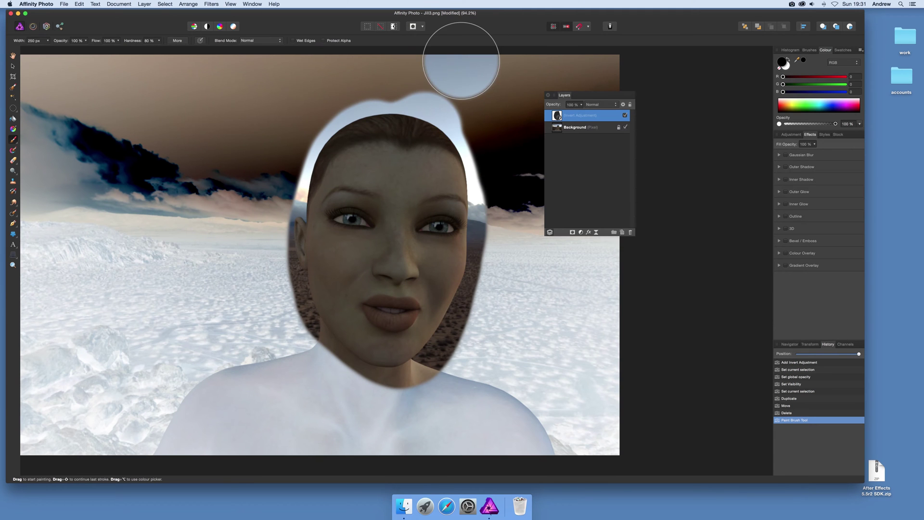
click(181, 160)
click(185, 270)
click(290, 176)
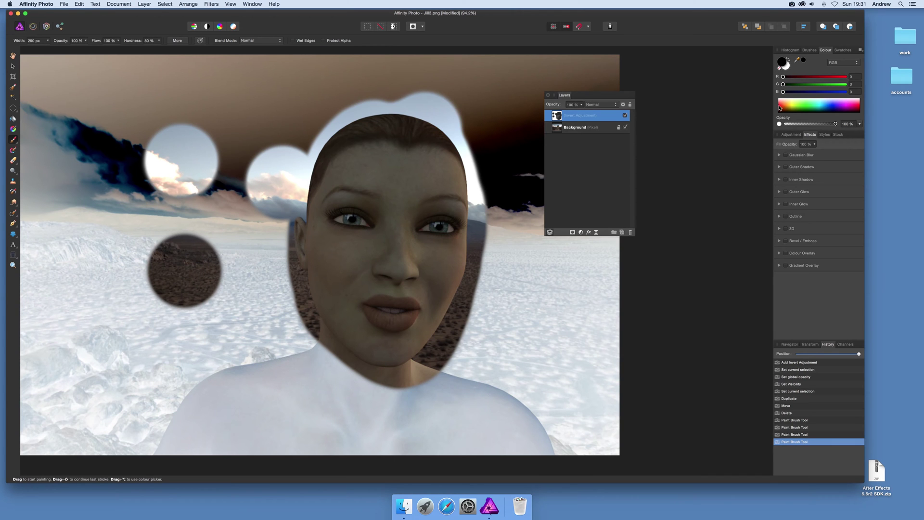
Step: Repaint the mask with white over the head and grey over the face, then revert to the first brush stroke
click(787, 60)
click(409, 122)
mouse_move(409, 122)
mouse_down()
mouse_move(351, 80)
mouse_move(201, 145)
mouse_move(193, 256)
mouse_move(289, 277)
mouse_move(450, 202)
mouse_move(363, 299)
mouse_move(390, 352)
mouse_move(423, 321)
mouse_move(332, 318)
mouse_move(301, 231)
mouse_move(316, 151)
mouse_move(406, 153)
mouse_move(403, 101)
mouse_up()
mouse_move(845, 76)
mouse_down()
mouse_move(814, 76)
mouse_move(814, 92)
mouse_up()
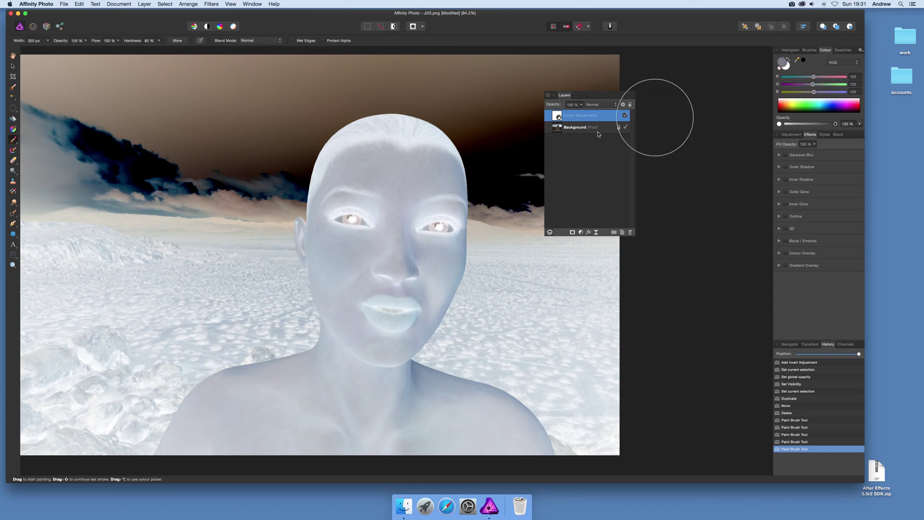
mouse_move(443, 155)
mouse_down()
mouse_move(470, 277)
mouse_move(442, 189)
mouse_move(464, 220)
mouse_move(342, 201)
mouse_move(400, 203)
mouse_move(307, 181)
mouse_move(320, 247)
mouse_move(374, 320)
mouse_move(388, 268)
mouse_move(398, 313)
mouse_move(435, 322)
mouse_move(443, 289)
mouse_up()
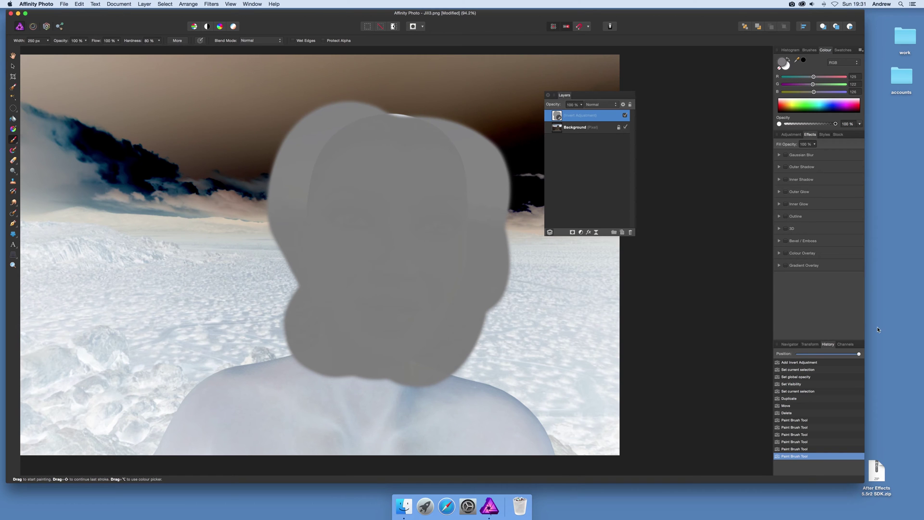
click(794, 419)
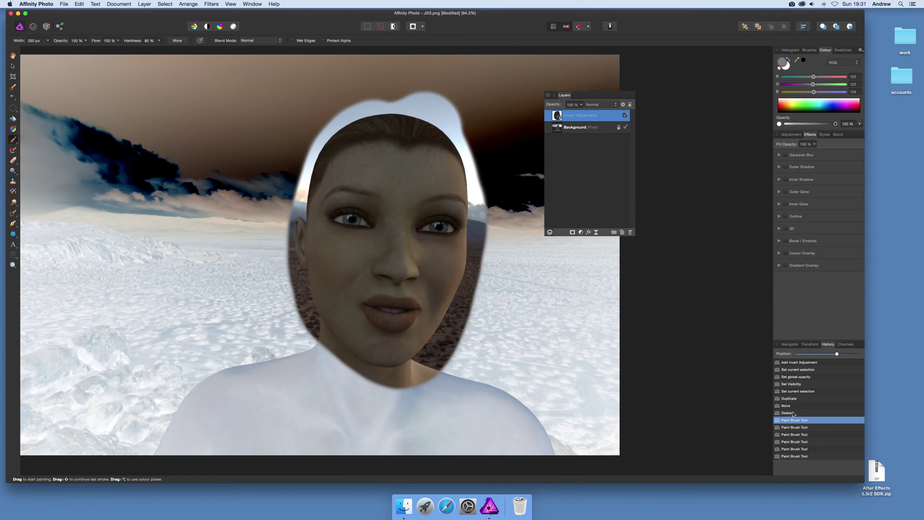
Step: Delete the brush strokes and rewind history to the original unedited photo
click(793, 413)
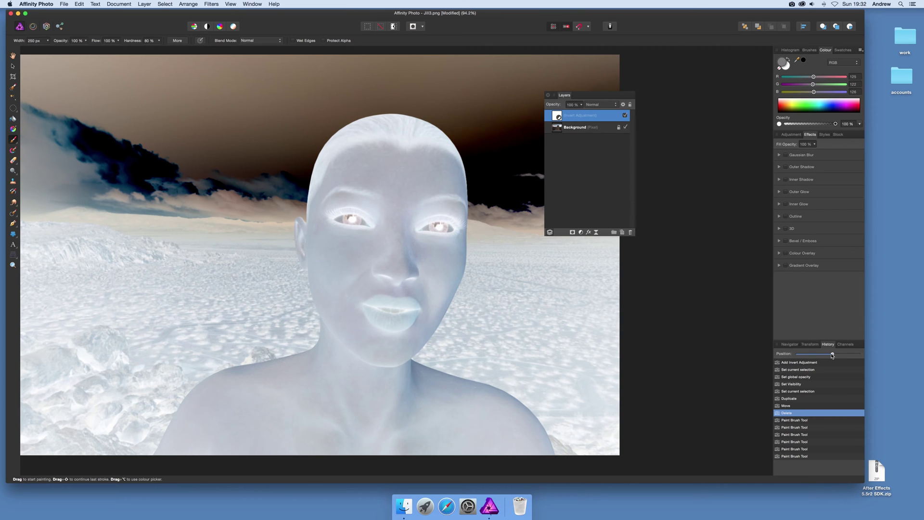
drag(832, 355, 794, 357)
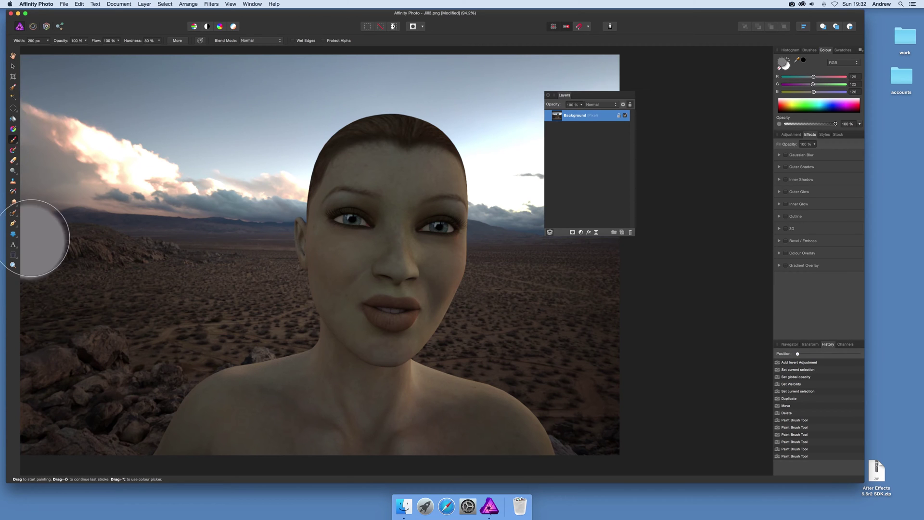
Step: Draw an oval selection around the woman's head with the Elliptical Marquee Tool
click(13, 111)
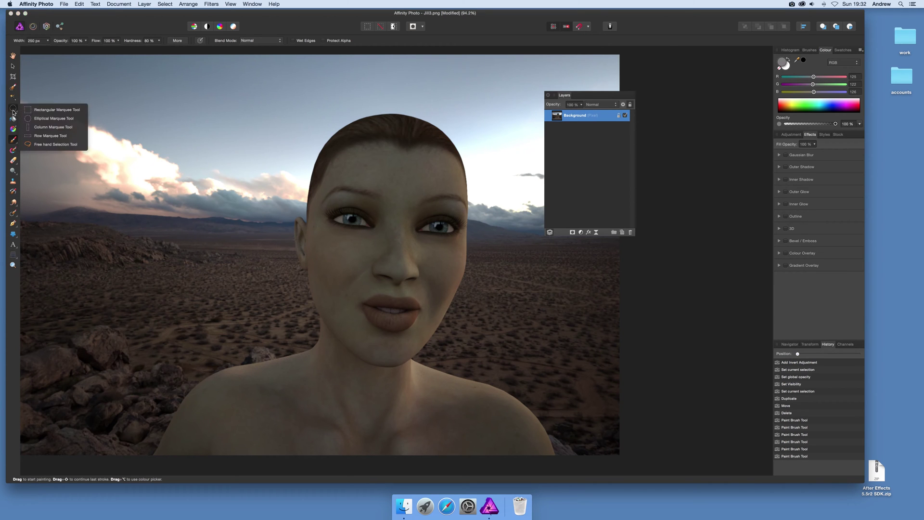
click(54, 120)
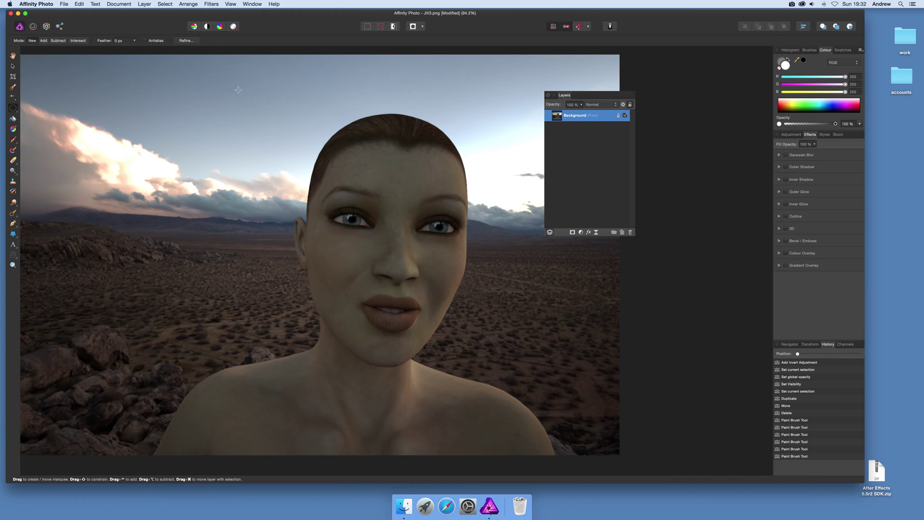
drag(357, 278, 511, 395)
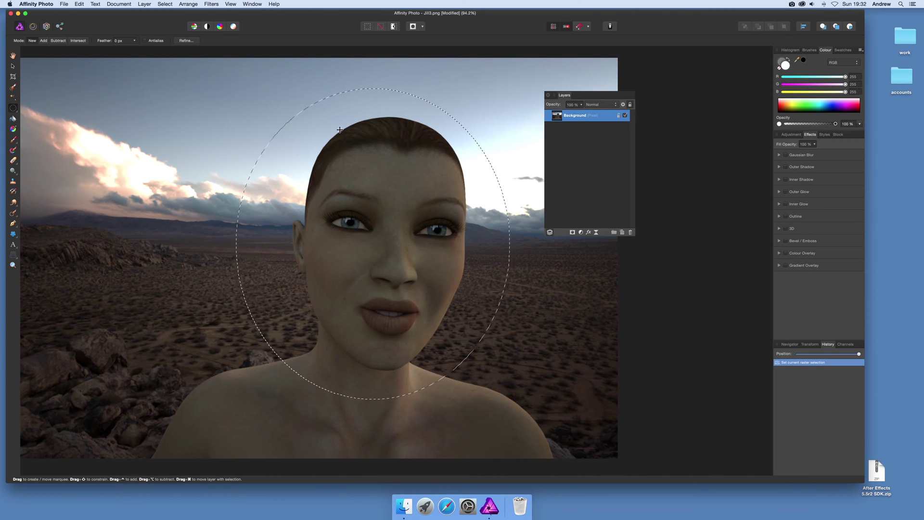
click(144, 4)
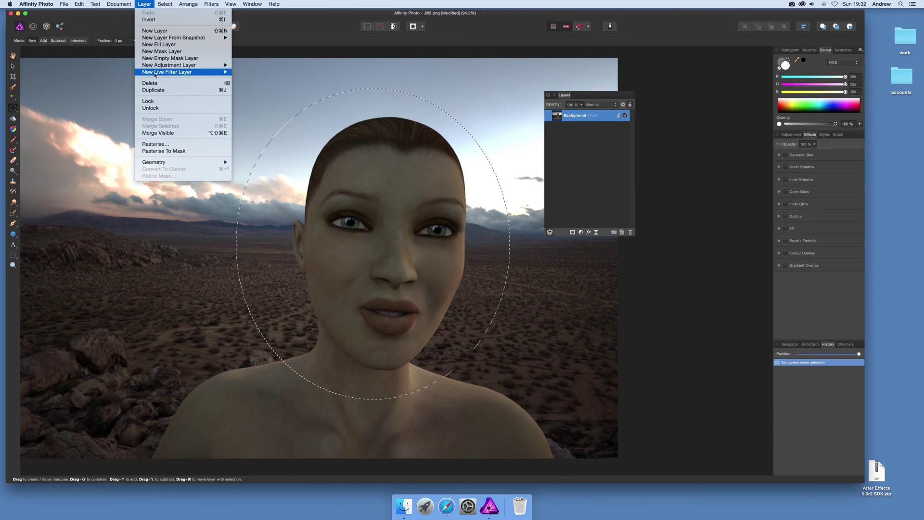
Step: Add an Invert adjustment to the oval selection, then deselect
mouse_move(157, 68)
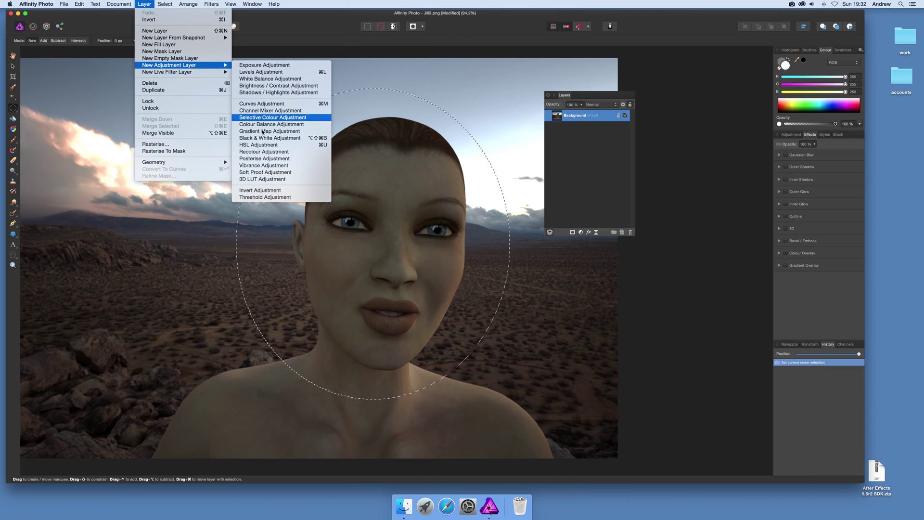
click(259, 191)
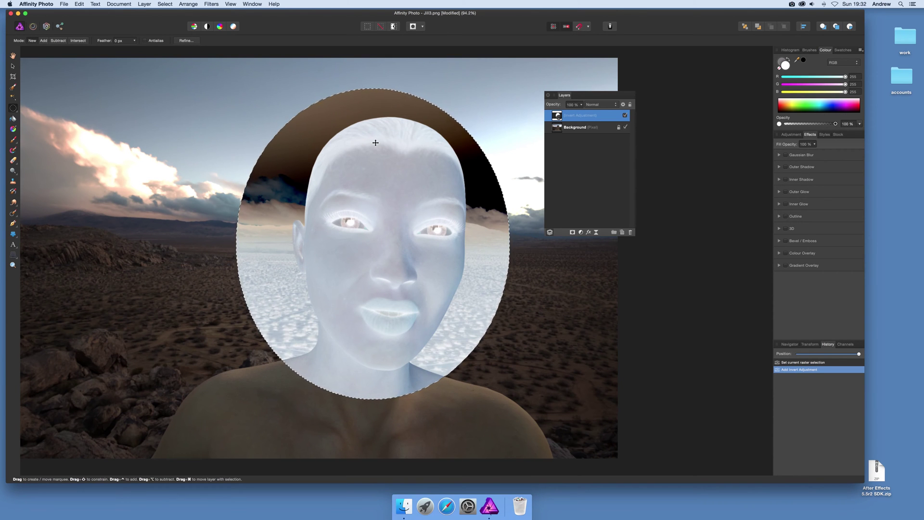
click(165, 4)
click(173, 21)
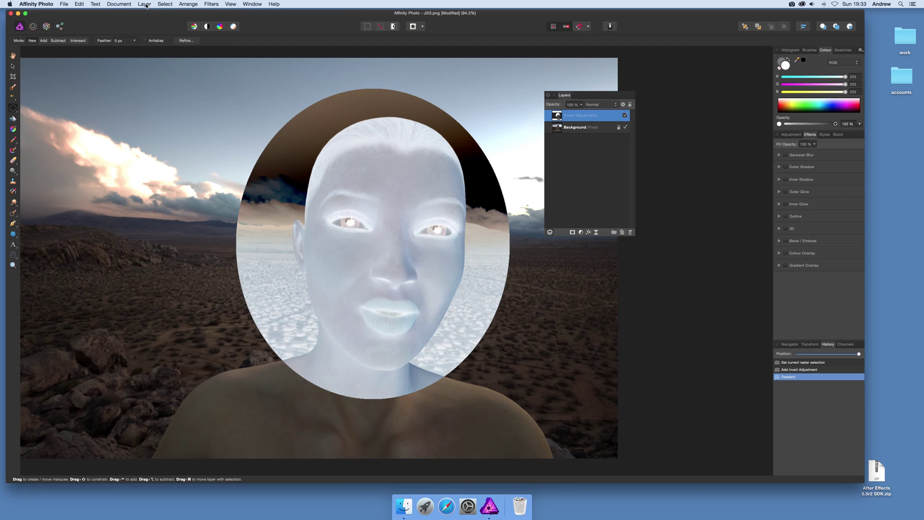
Step: Apply a Gaussian Blur with a 35.5 px radius to the inverted oval
click(215, 5)
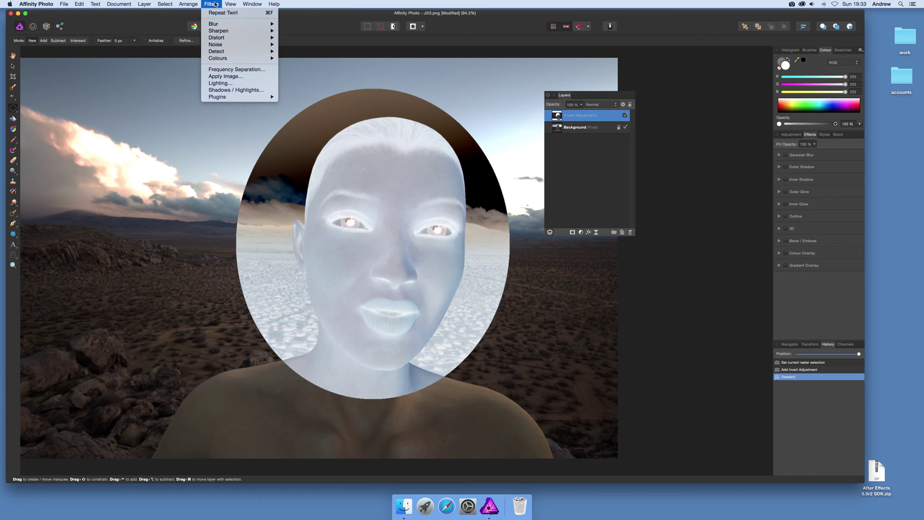
mouse_move(216, 24)
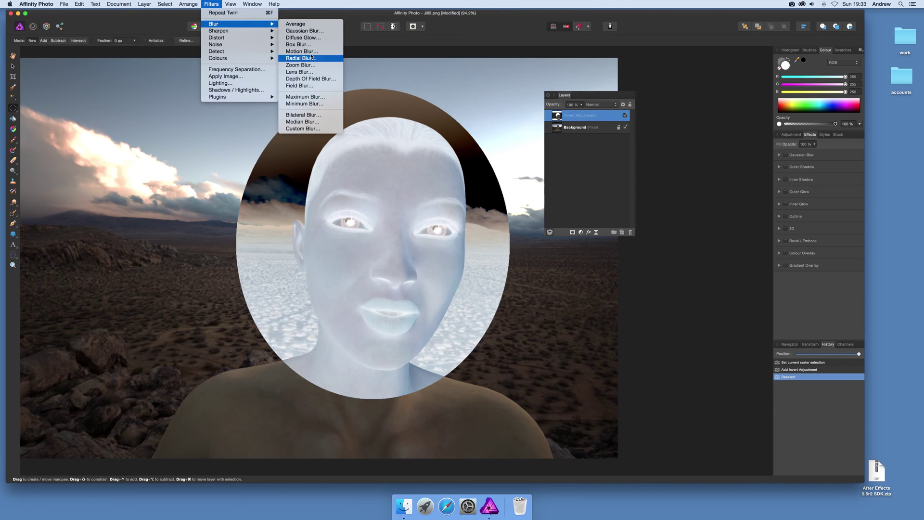
click(303, 31)
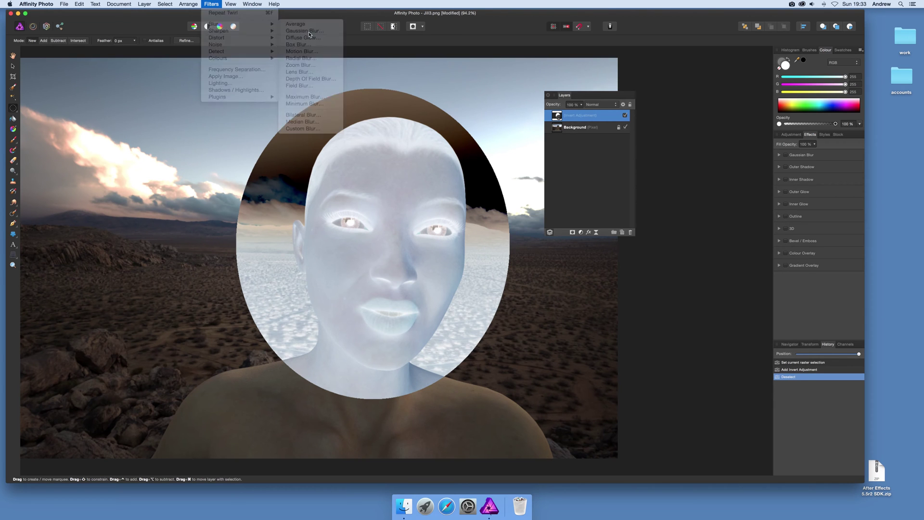
drag(651, 447, 712, 449)
click(211, 4)
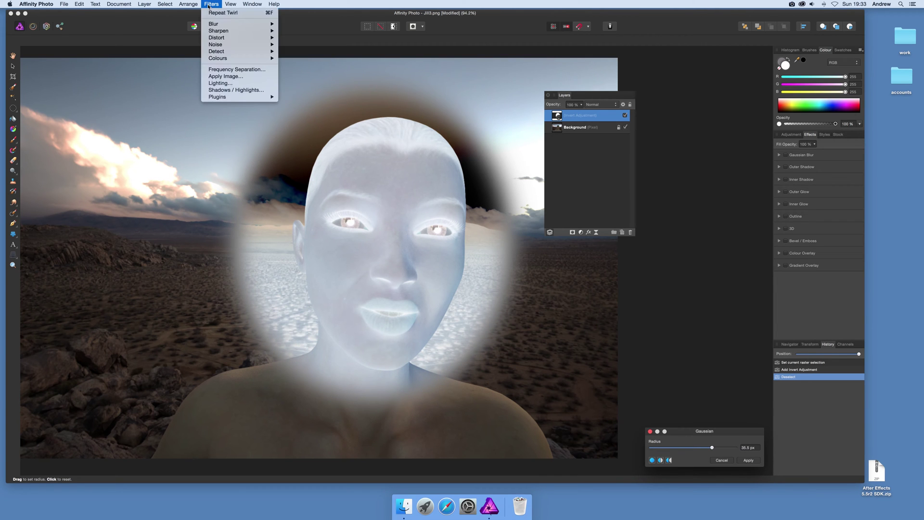
Step: Apply a Twirl of 412.4° angle and 957.9 px radius, centred left of the face
mouse_move(223, 38)
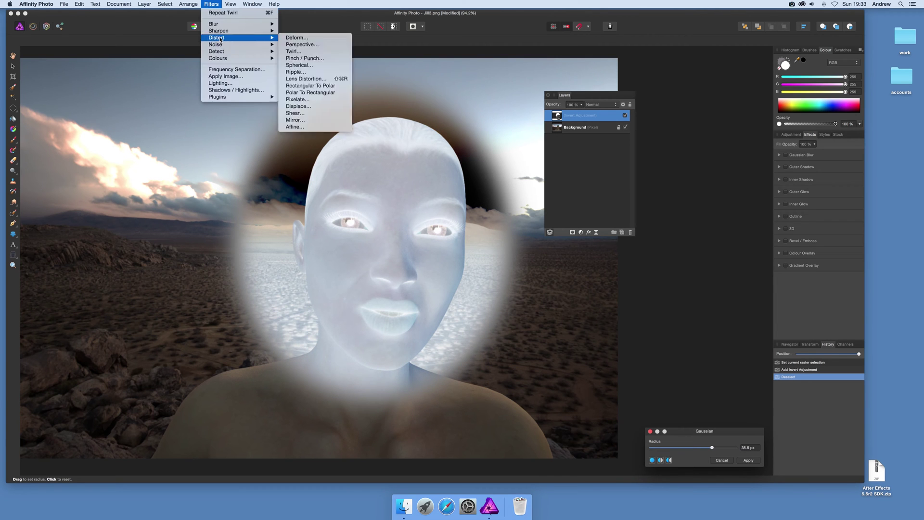
click(319, 51)
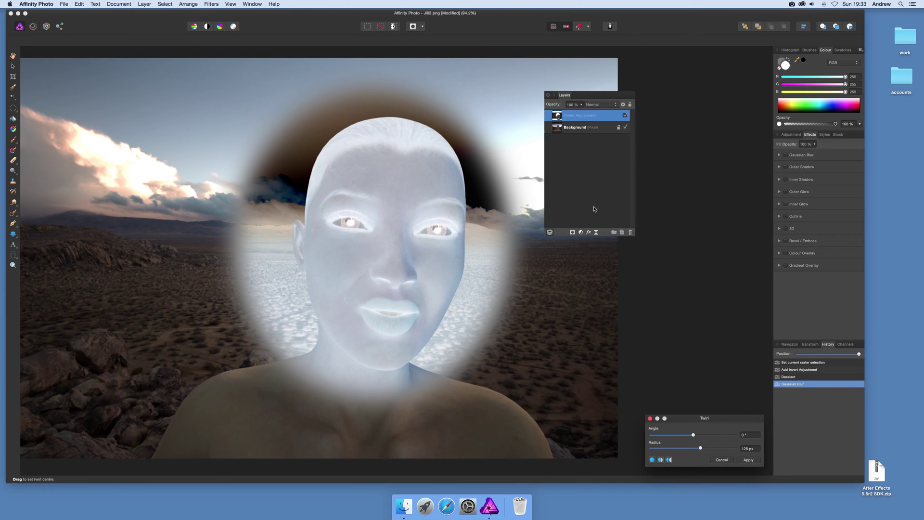
drag(703, 435, 735, 448)
click(716, 448)
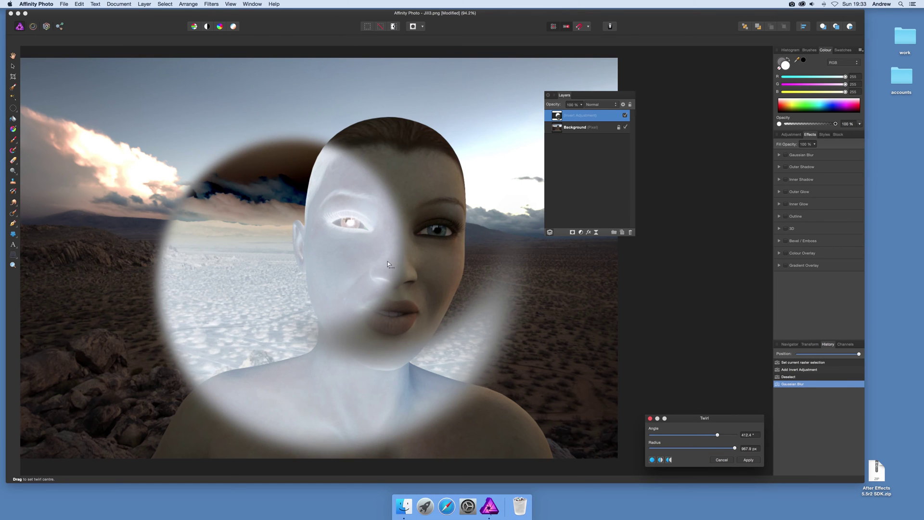
drag(388, 273, 262, 245)
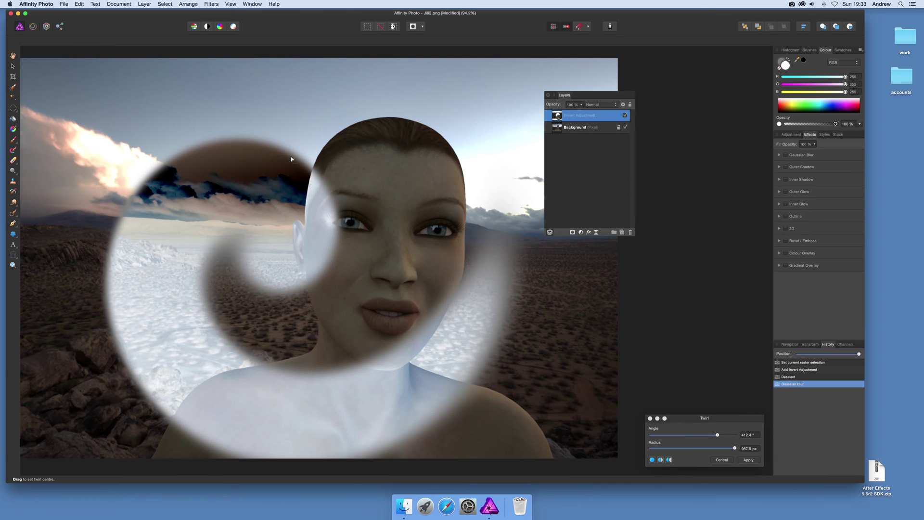
Step: Browse the filter categories and close the Filters menu without applying another filter
click(209, 4)
mouse_move(208, 31)
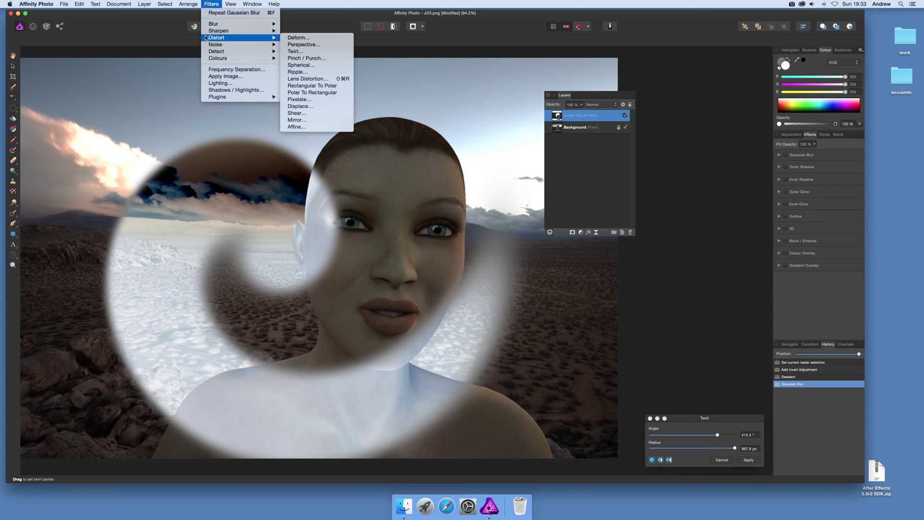
mouse_move(217, 59)
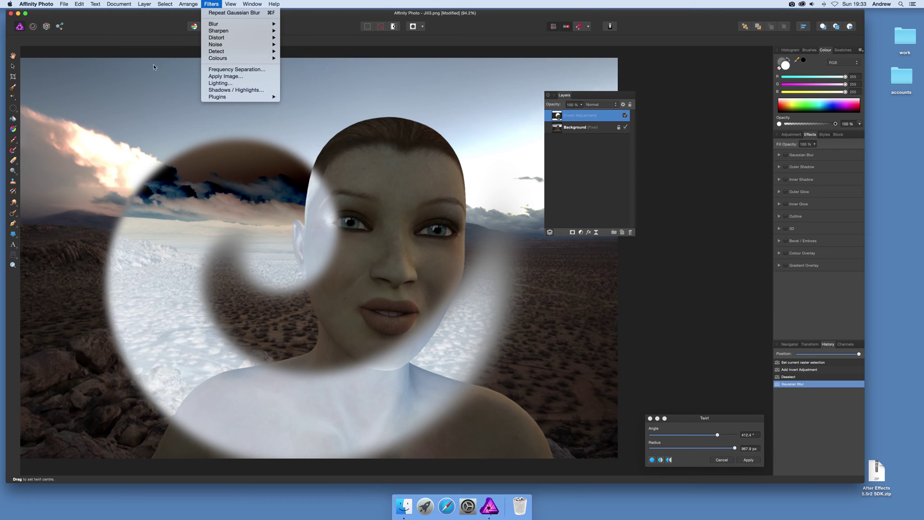
click(147, 36)
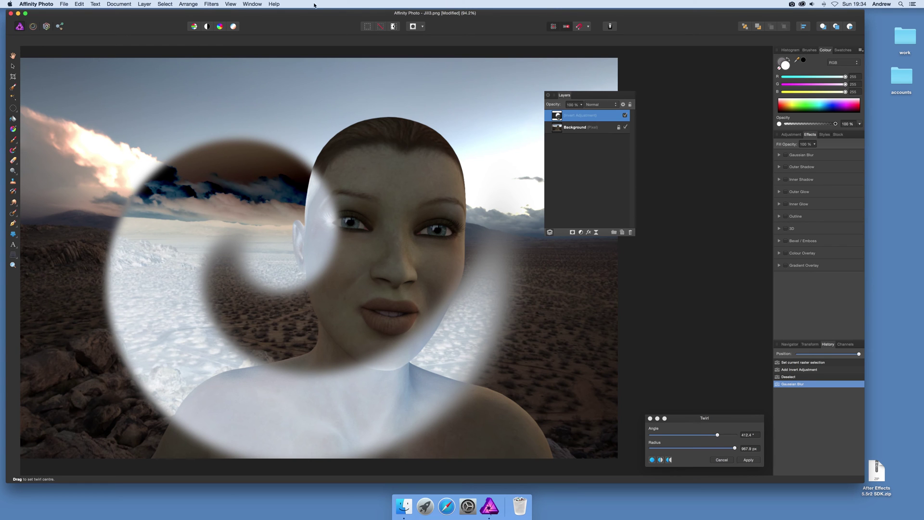
click(145, 5)
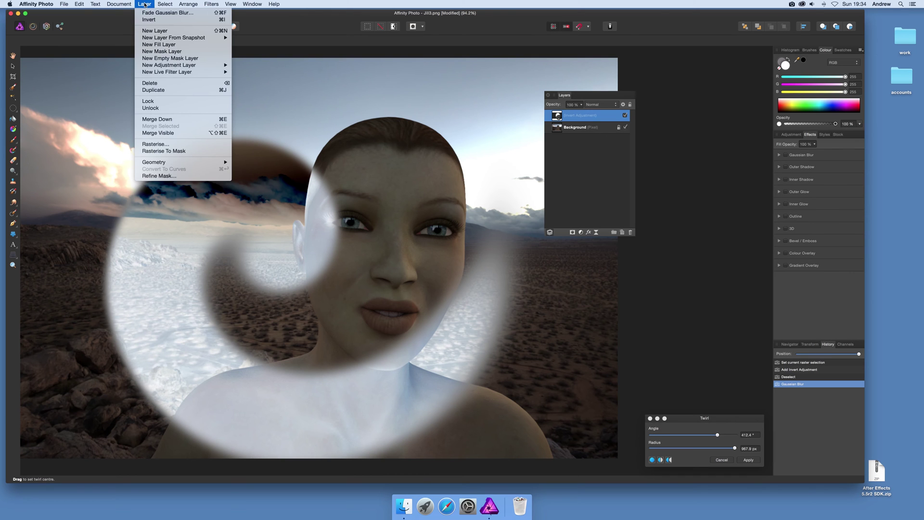
Step: Duplicate the twirled Invert layer twice and shift the new copy's twirl centre left
click(151, 92)
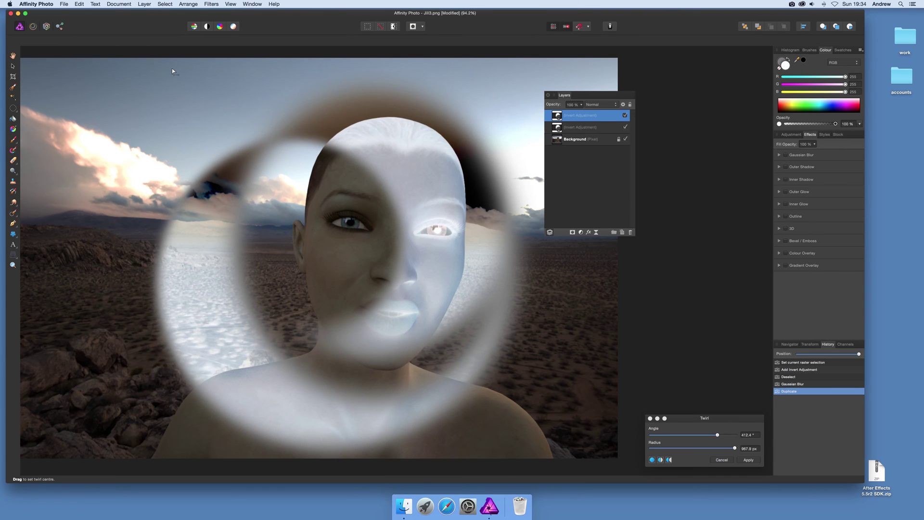
click(143, 4)
click(158, 90)
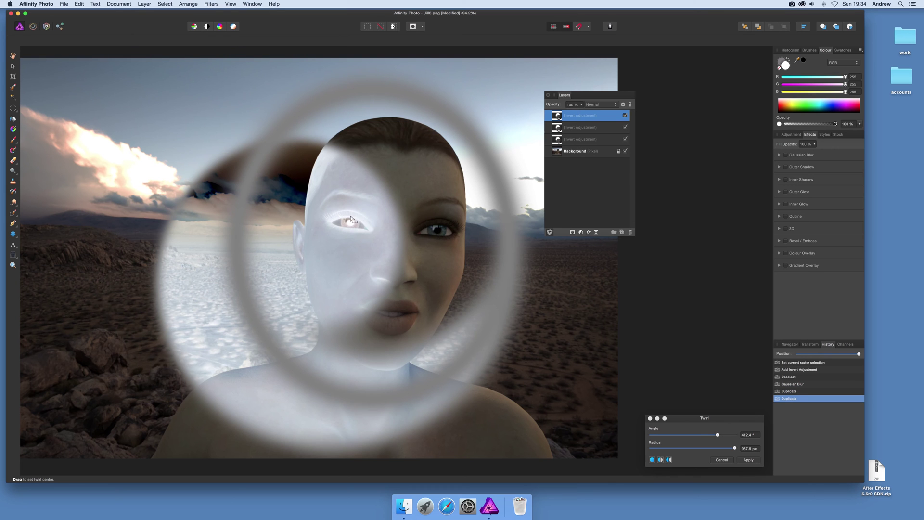
drag(351, 219, 164, 222)
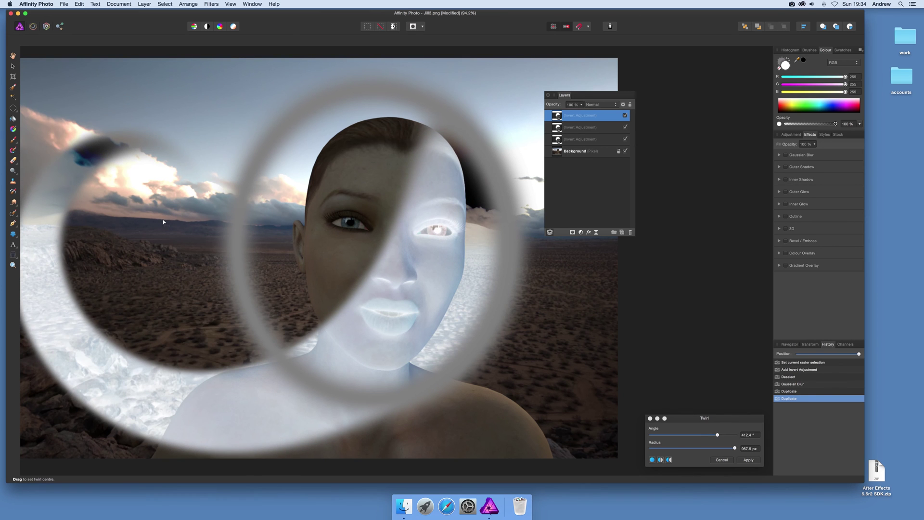